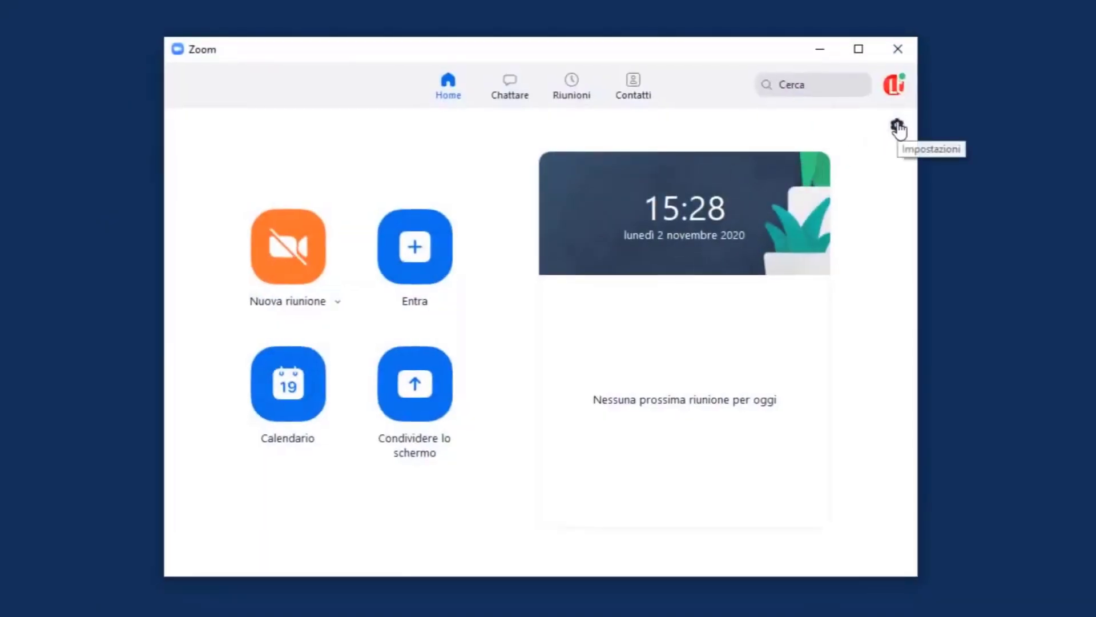
Step: From the background and filters settings, go to the online meeting settings and enable the virtual background image option
click(897, 127)
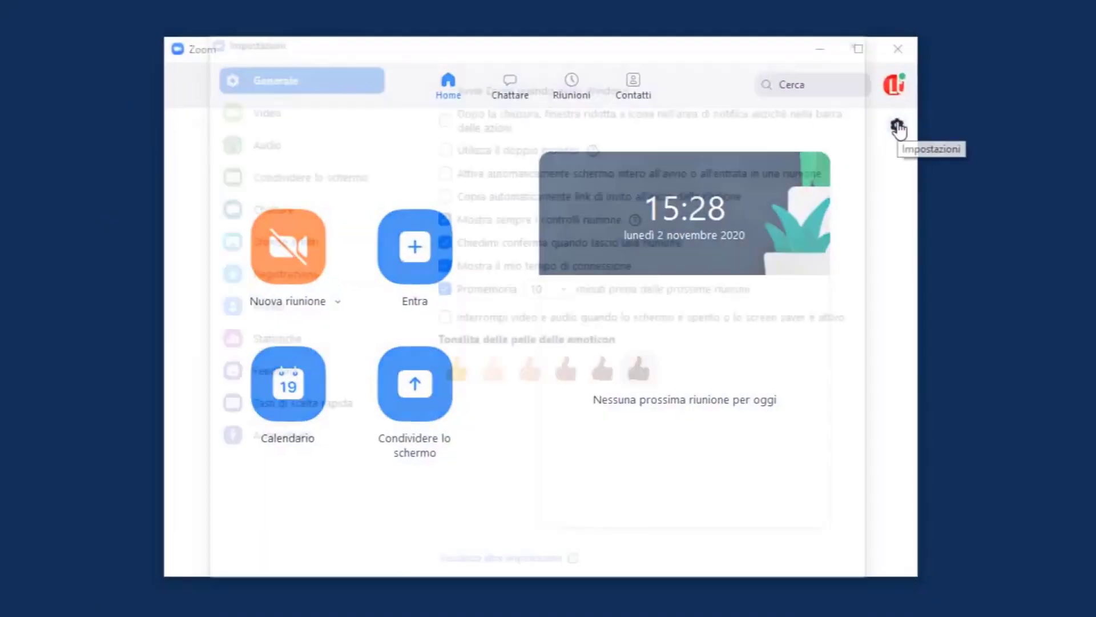
click(283, 245)
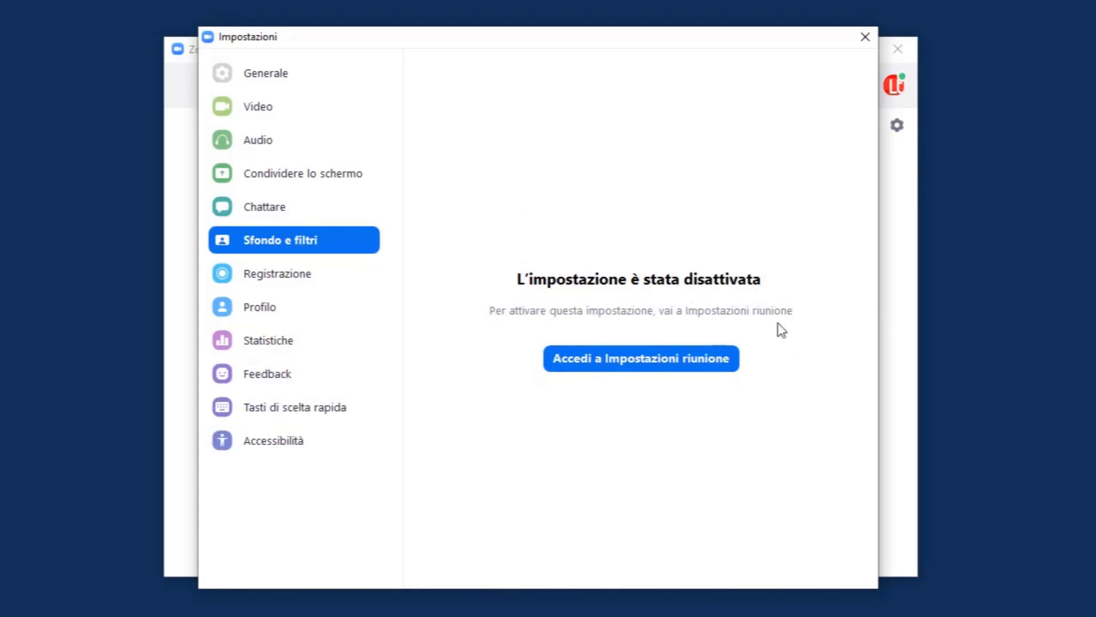
click(645, 366)
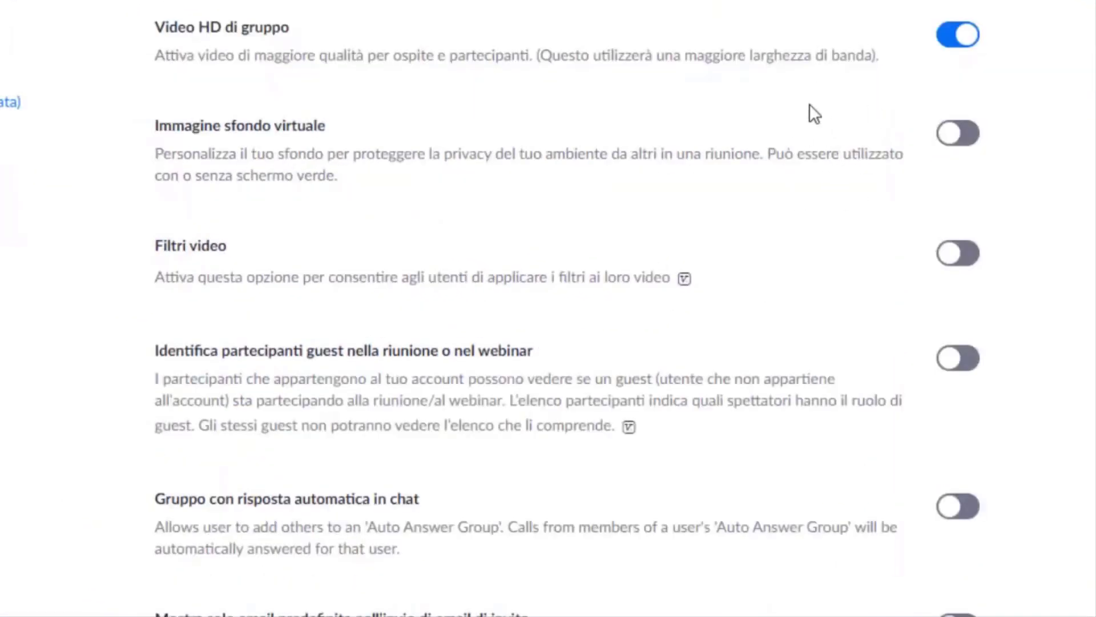
click(957, 137)
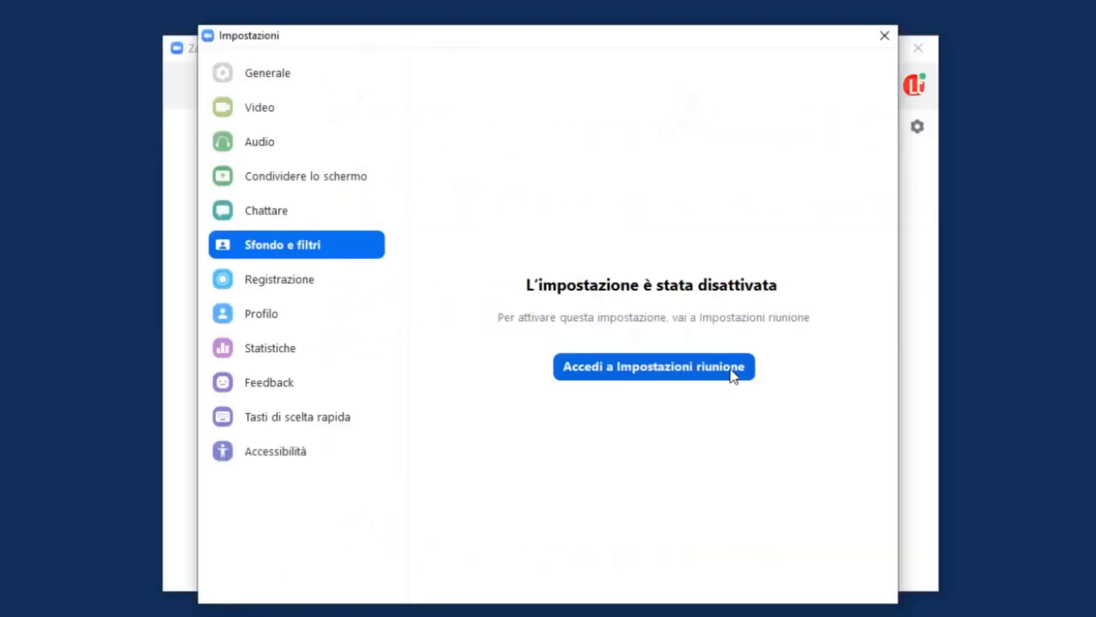
Step: Close the settings and main Zoom windows, restart Zoom, and reopen the background and filters settings
click(884, 36)
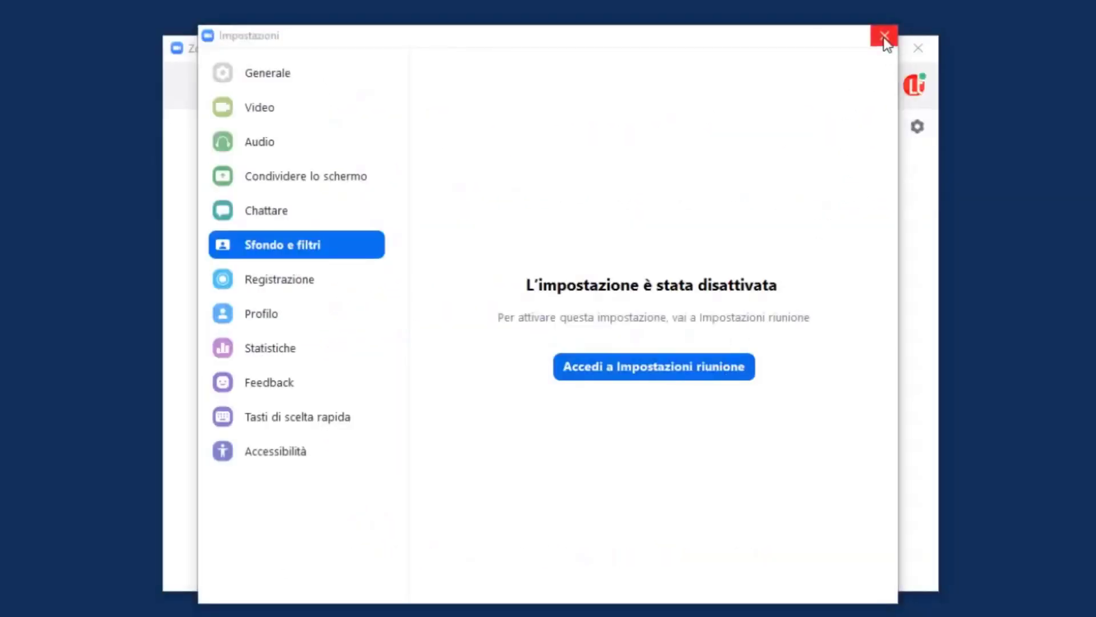
click(921, 52)
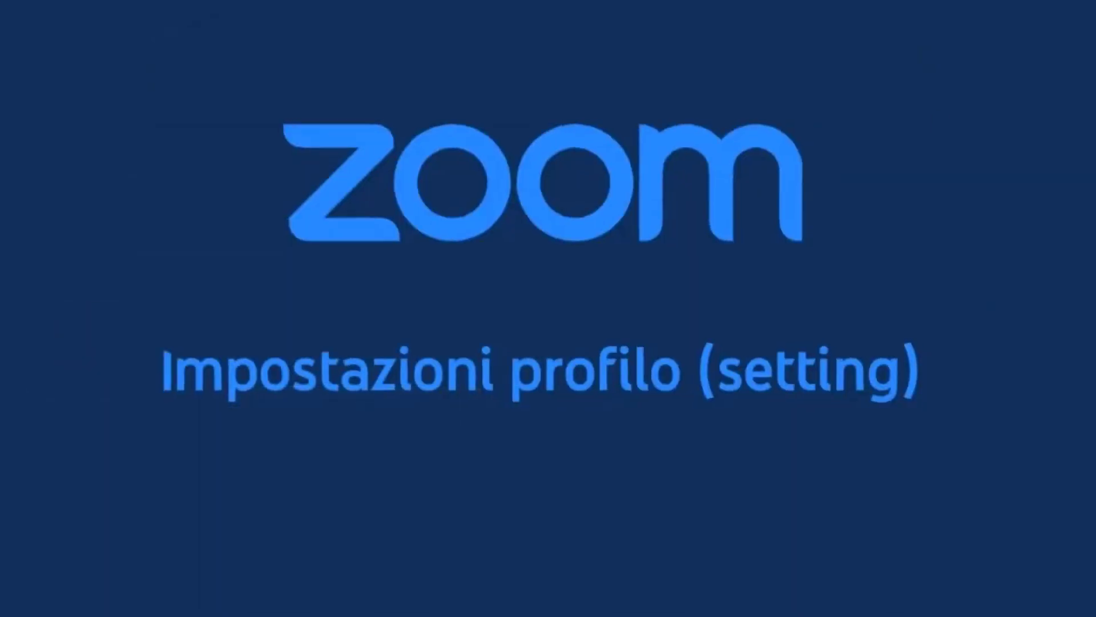
right_click(1087, 614)
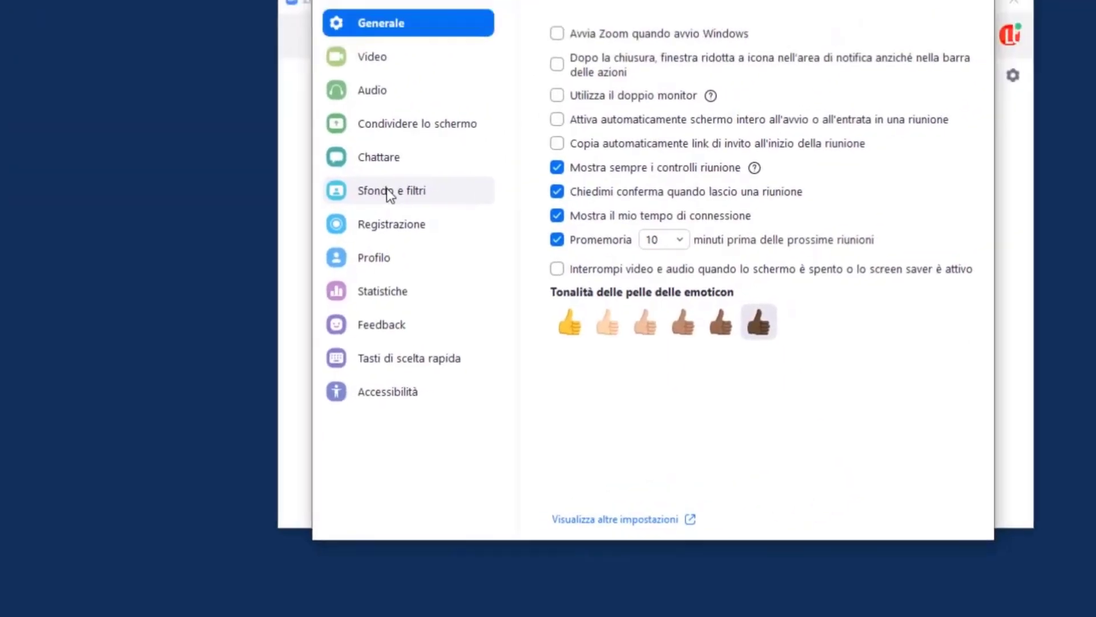
click(384, 192)
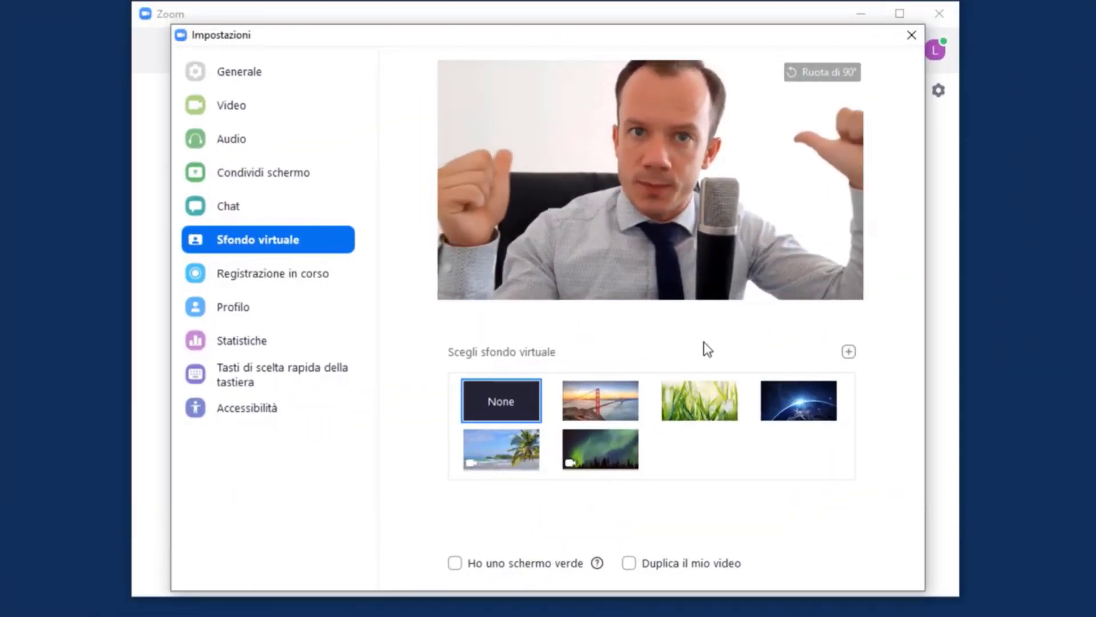
Step: Apply the San Francisco virtual background and download the smart virtual background package
click(615, 406)
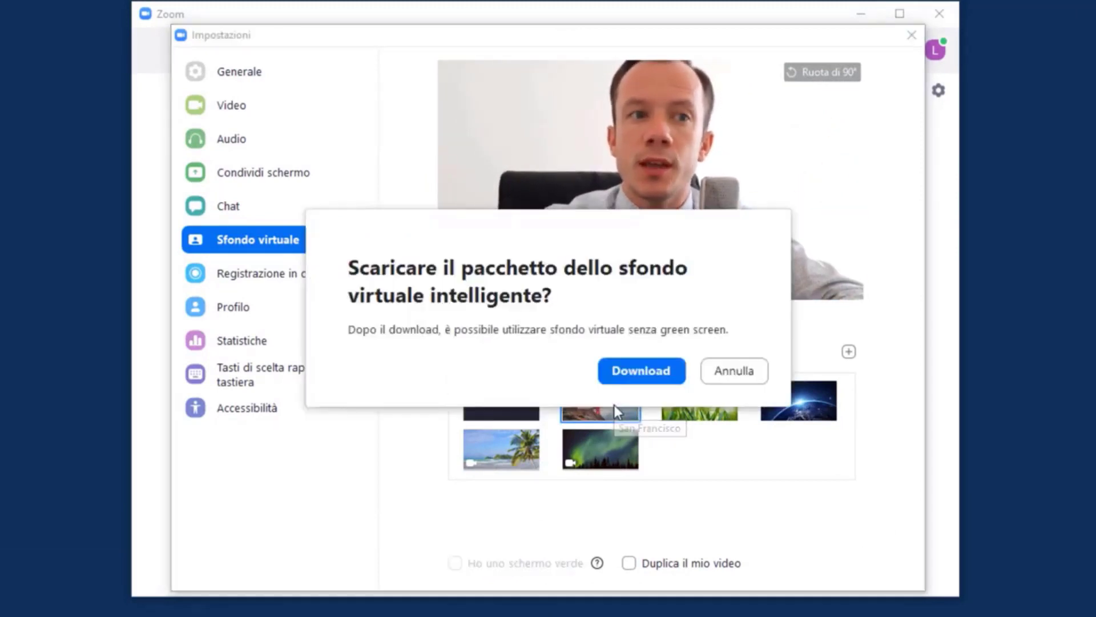
click(660, 375)
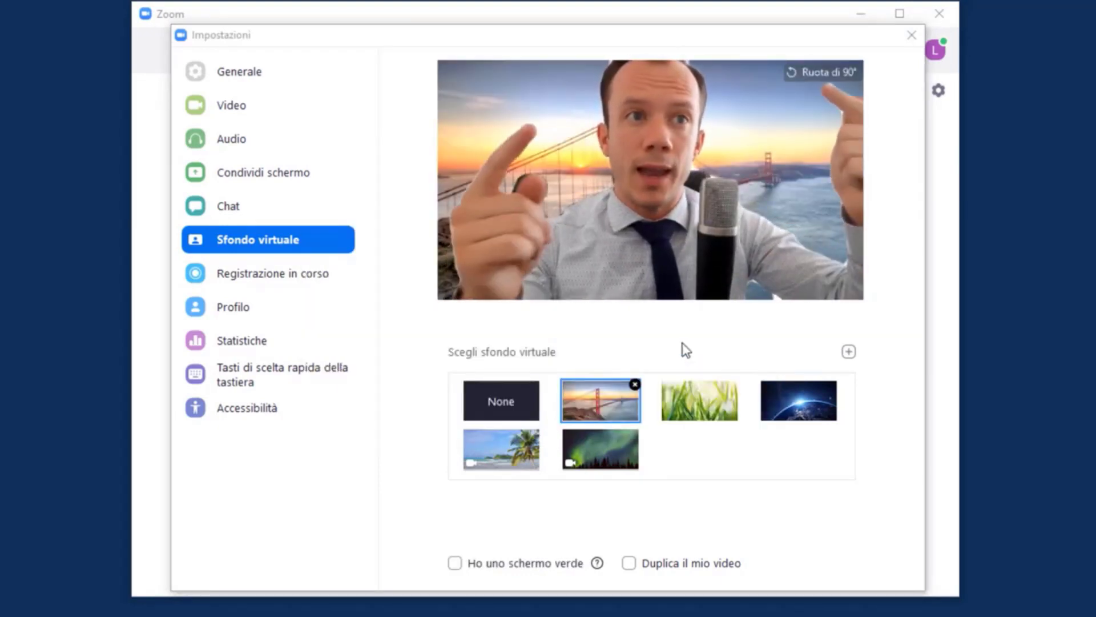
Step: Preview the Grass and Earth-from-space backgrounds and reset the virtual background to None
click(701, 406)
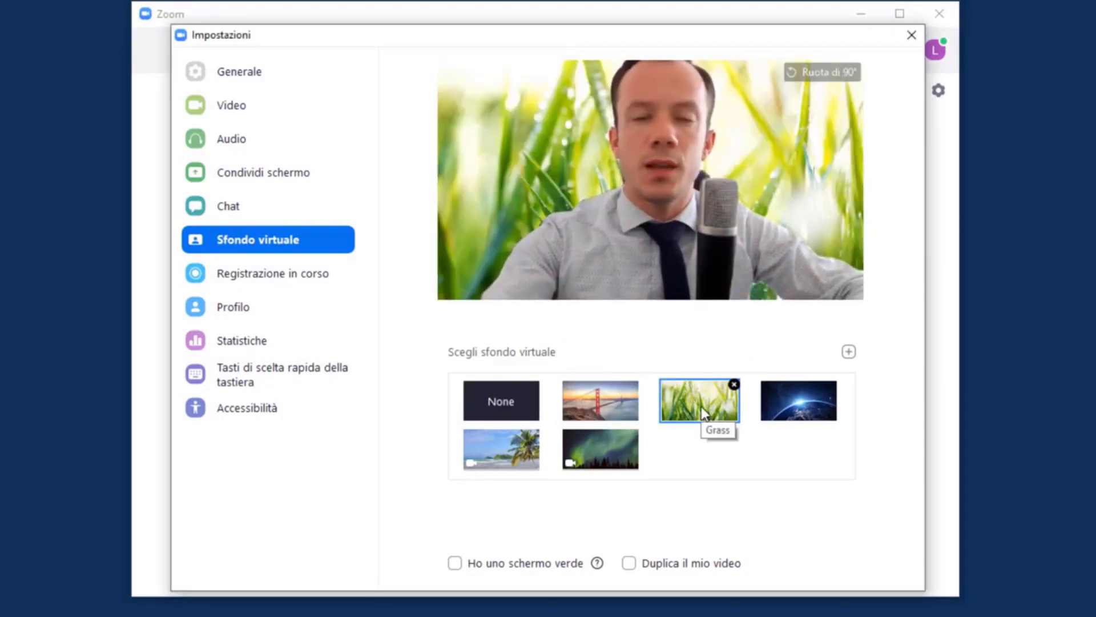
click(798, 400)
click(497, 403)
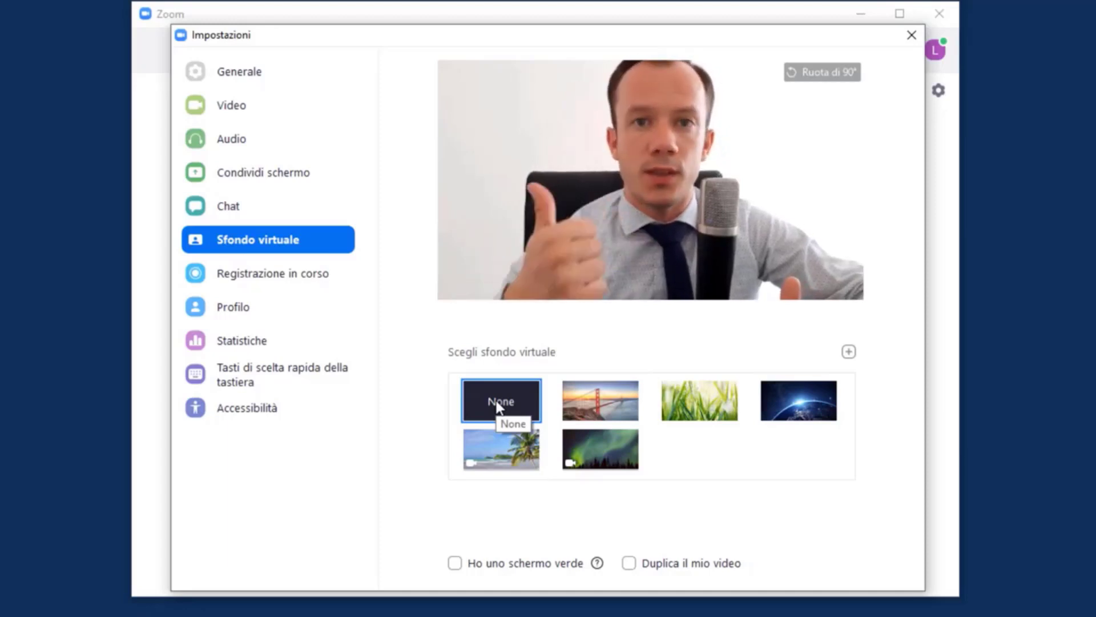
Step: Add the custom red and white logo image as a virtual background and delete the logo.mp4 video background
click(851, 356)
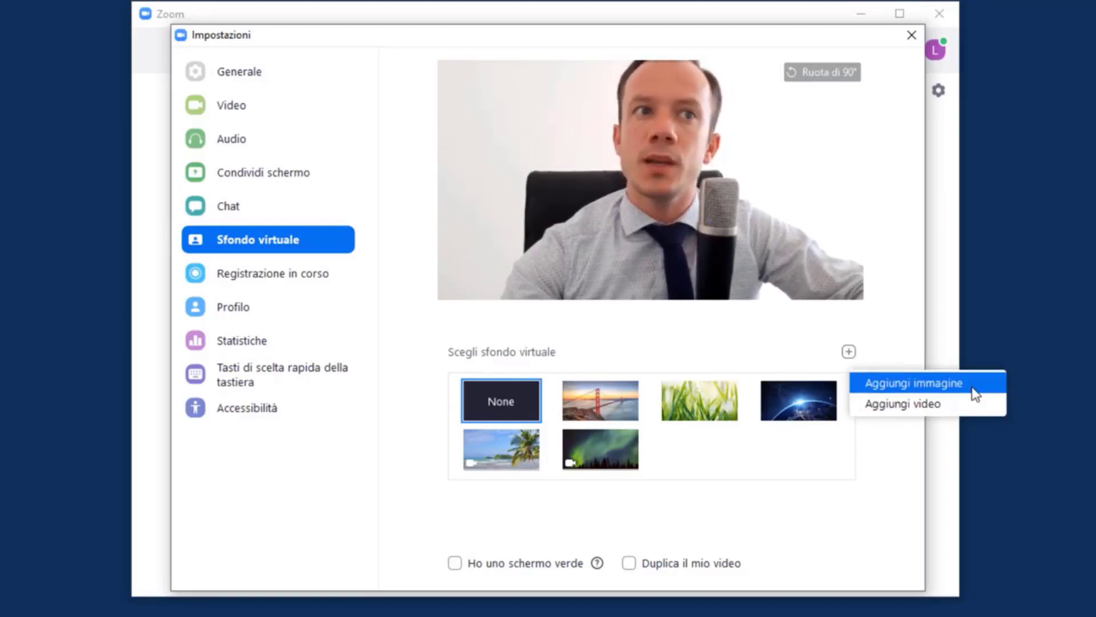
click(974, 393)
double_click(389, 180)
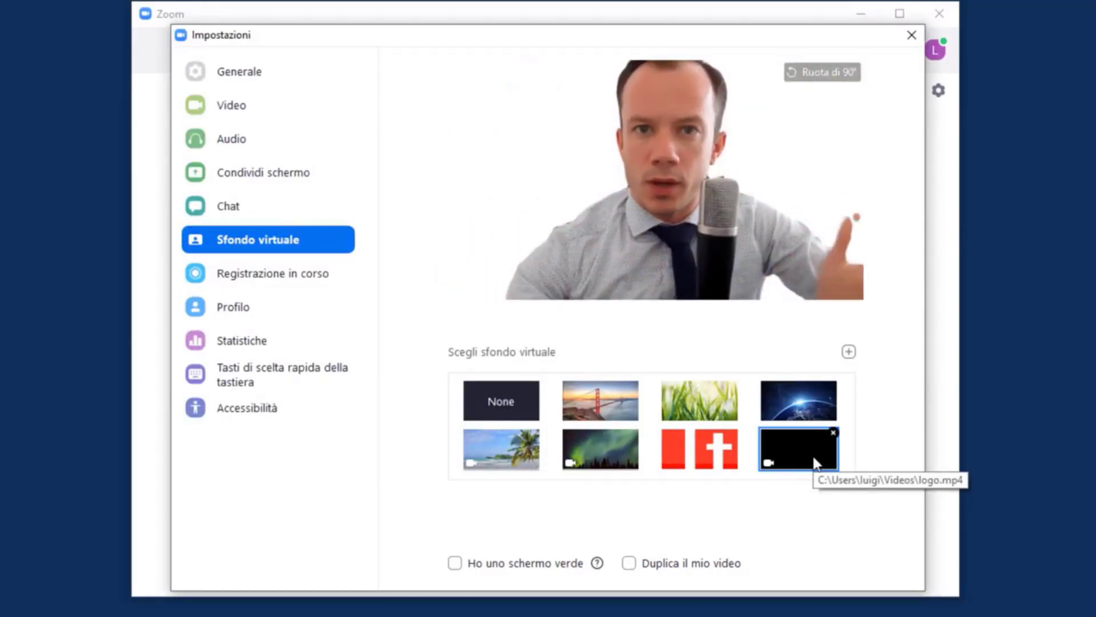
click(834, 432)
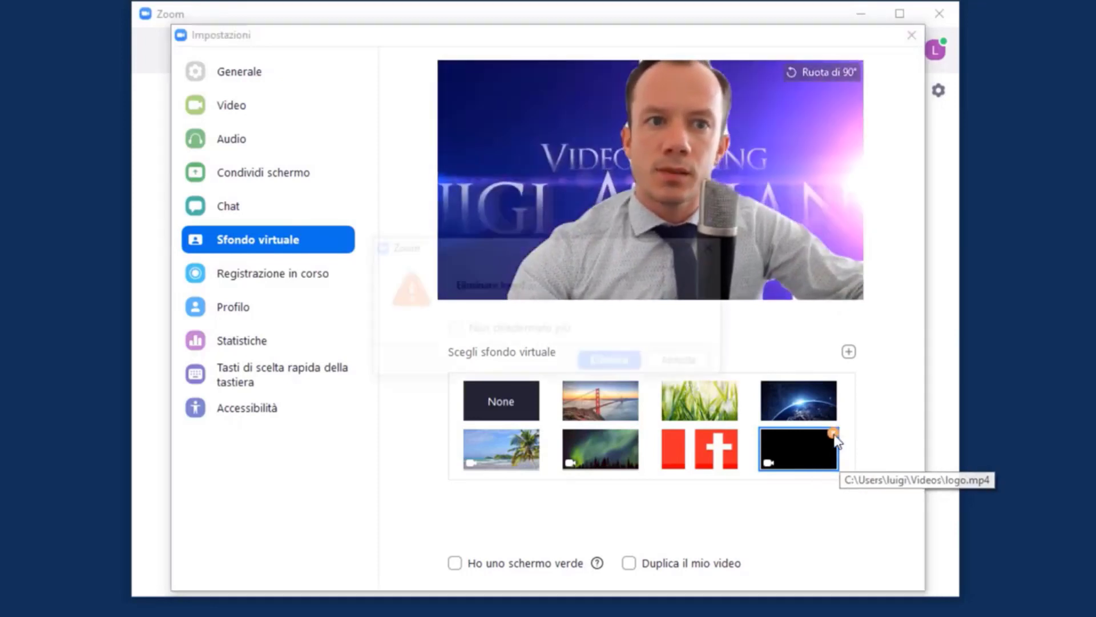
click(621, 362)
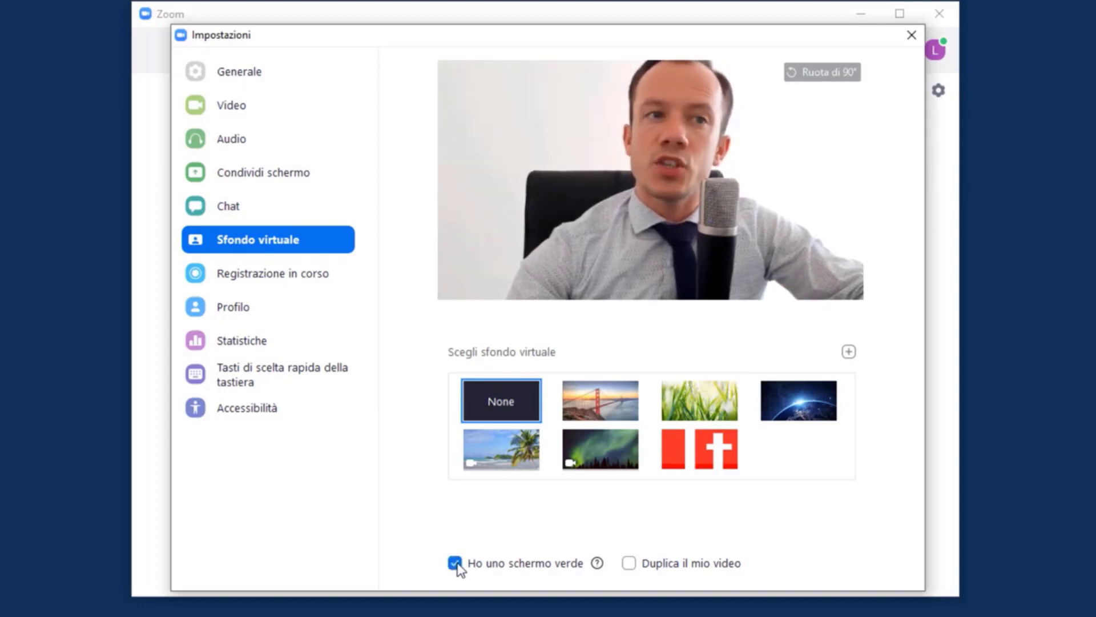
Step: With the green screen option on and the San Francisco background applied, sample the chair, the face and finally the white wall as background colour
key(Right)
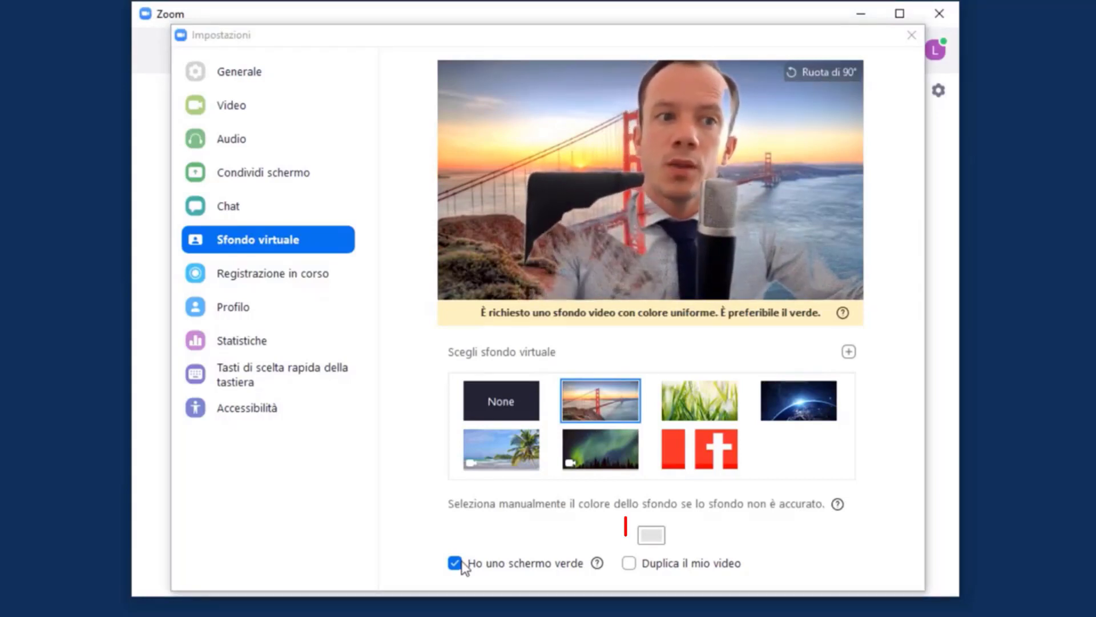
click(652, 536)
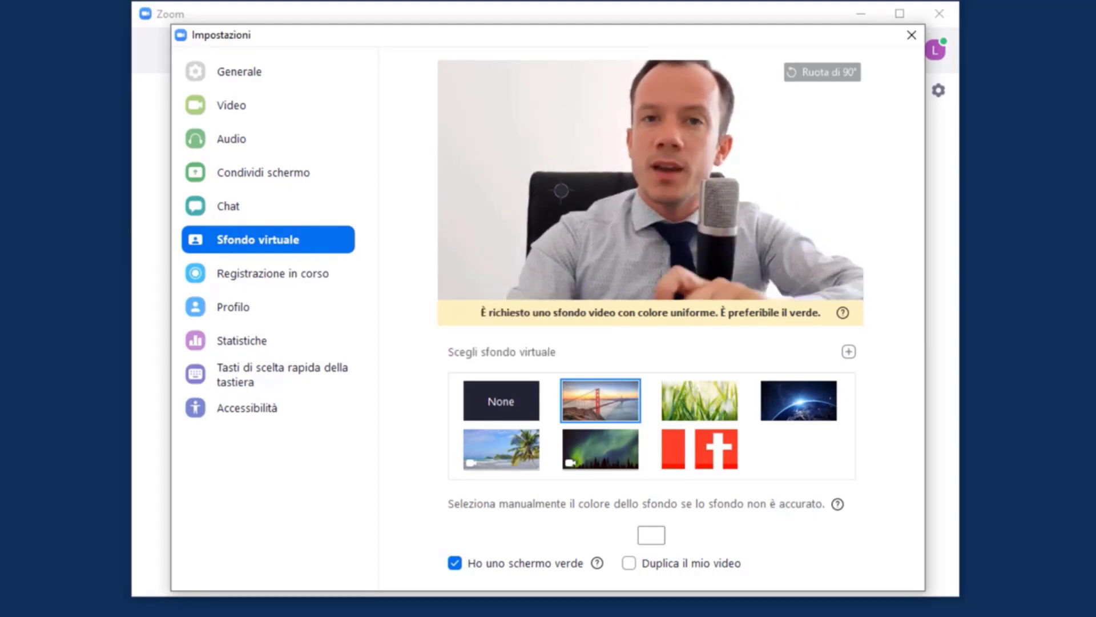
click(562, 191)
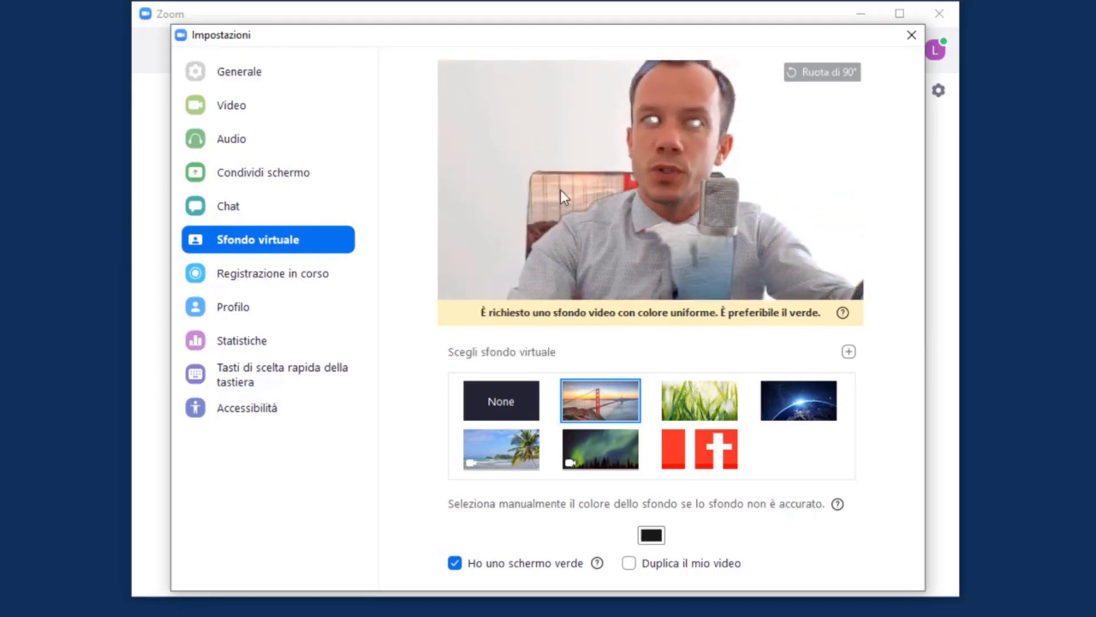
click(676, 95)
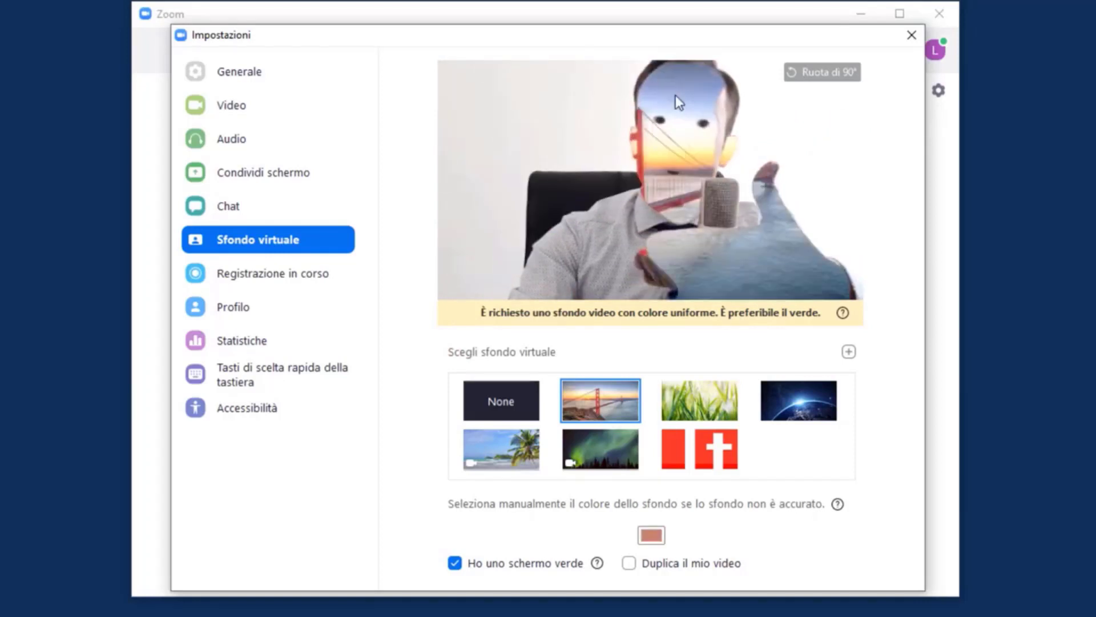
click(652, 537)
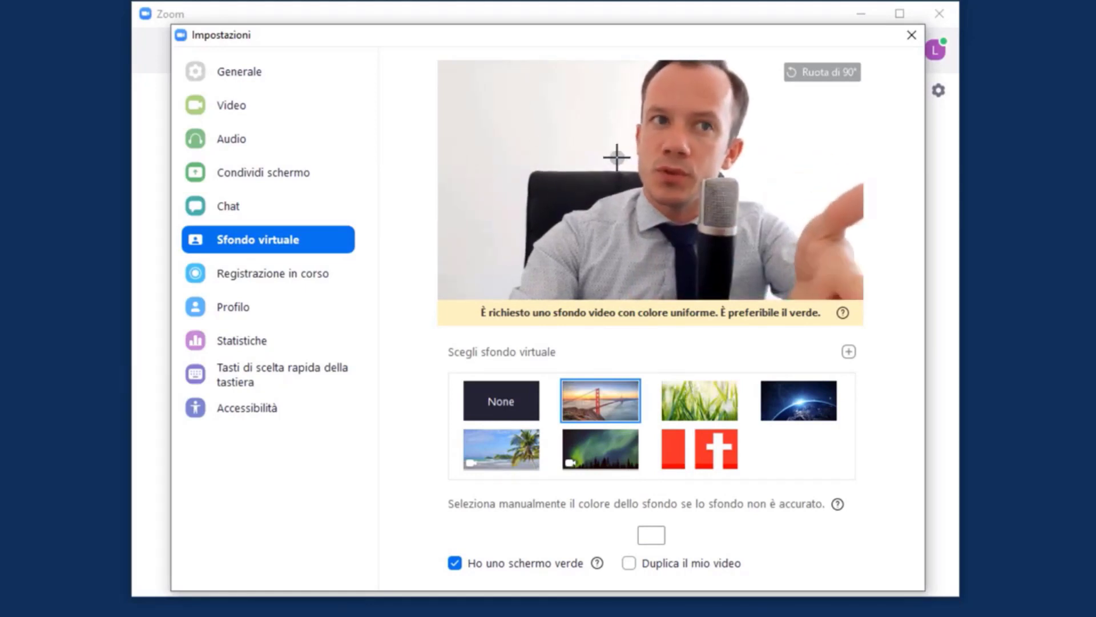
click(820, 151)
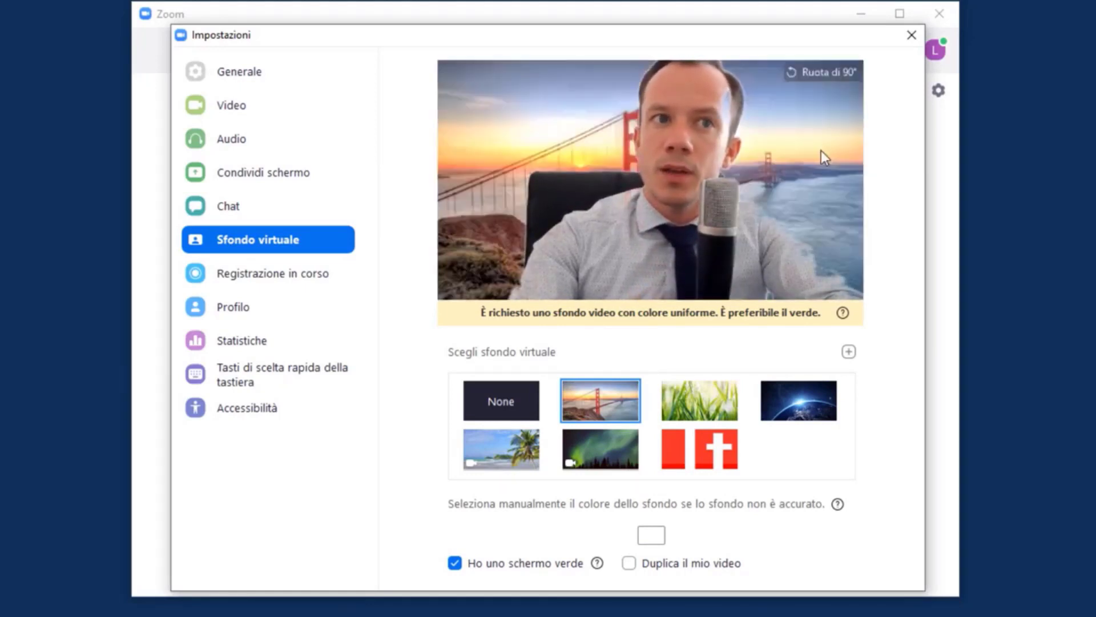
Step: Turn on the green screen option and apply the Banner - Logo- 400 background, sampling the blue board as the colour to replace
click(488, 563)
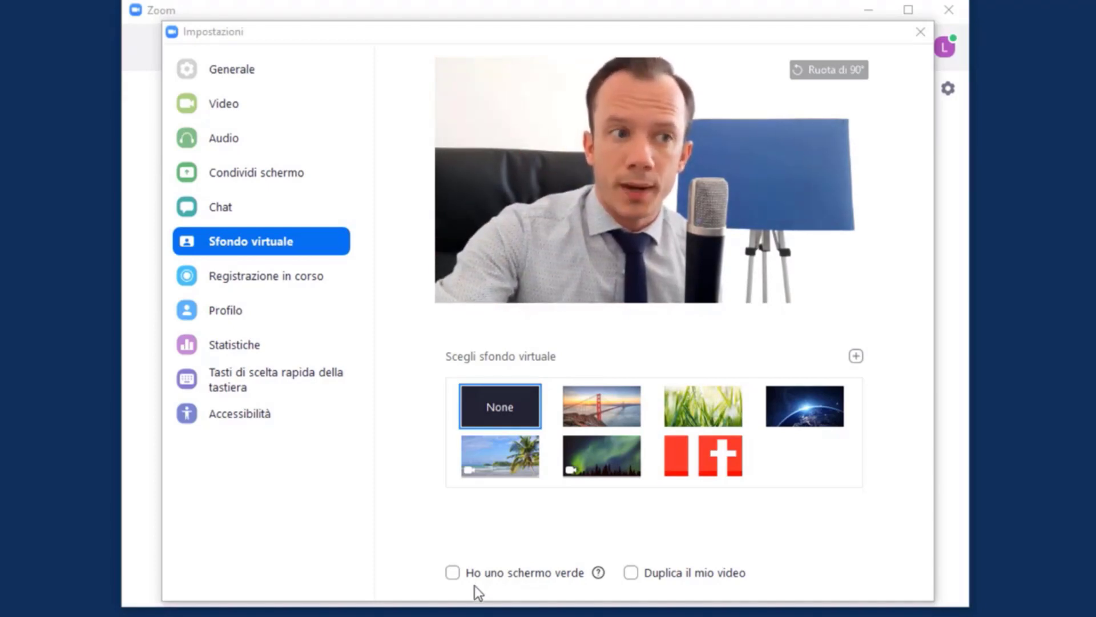
click(452, 573)
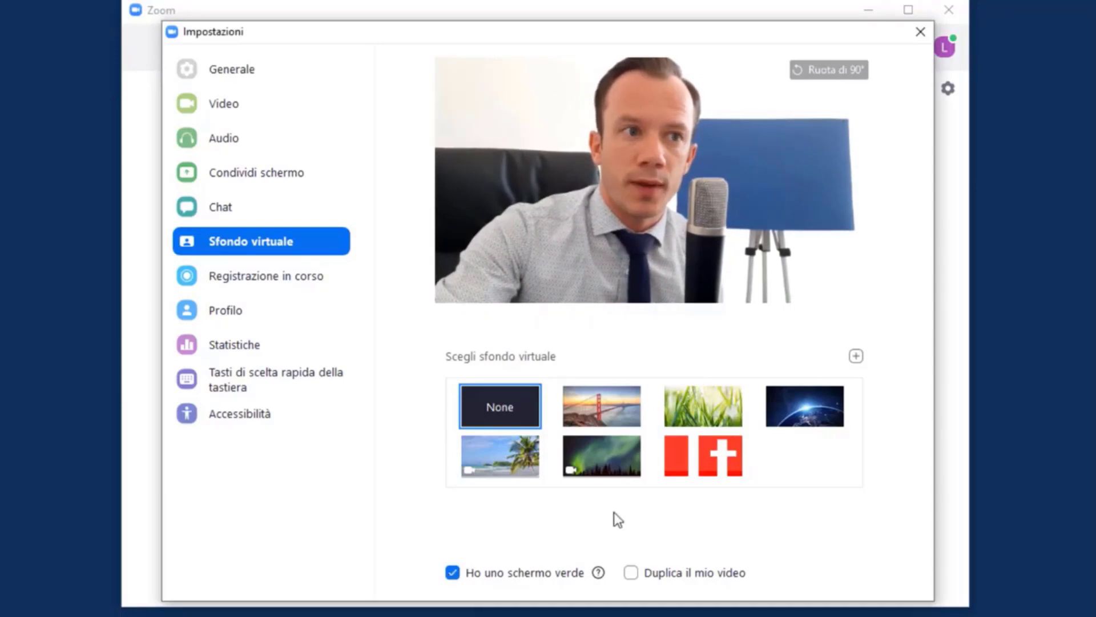
click(713, 469)
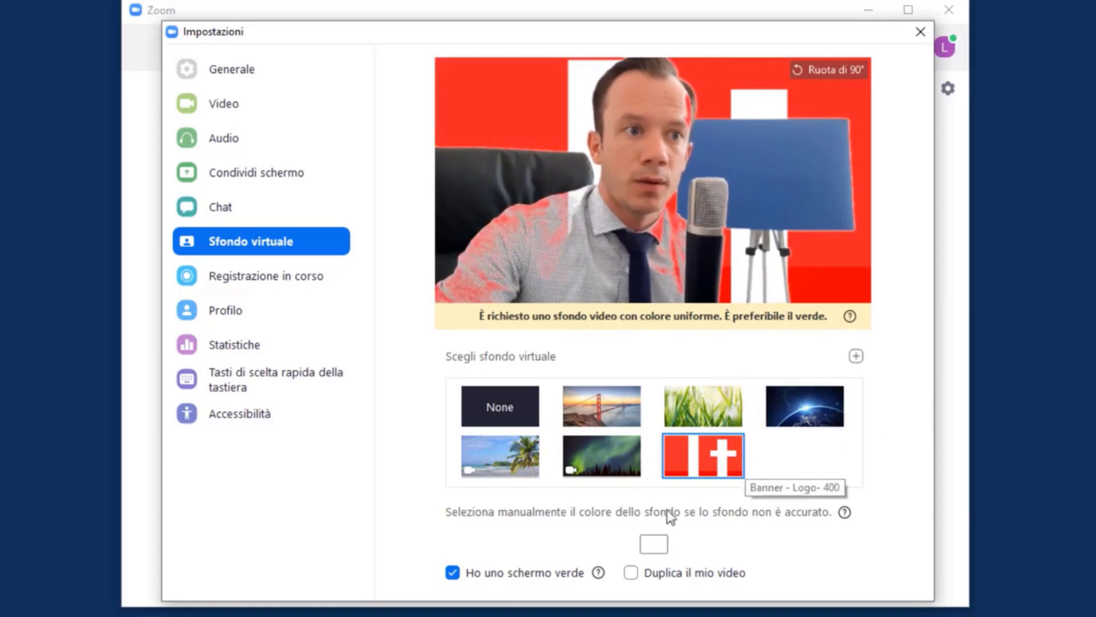
click(655, 544)
click(775, 176)
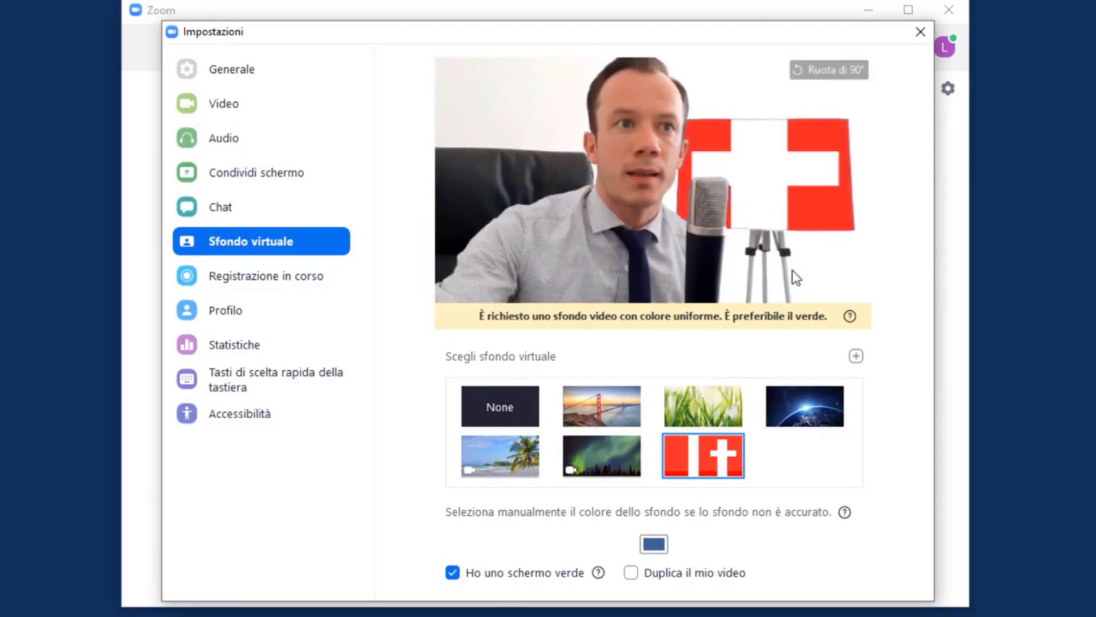
Step: Preview the northern lights background and replace it with the prova image, sampling the blue board as the background colour
click(612, 451)
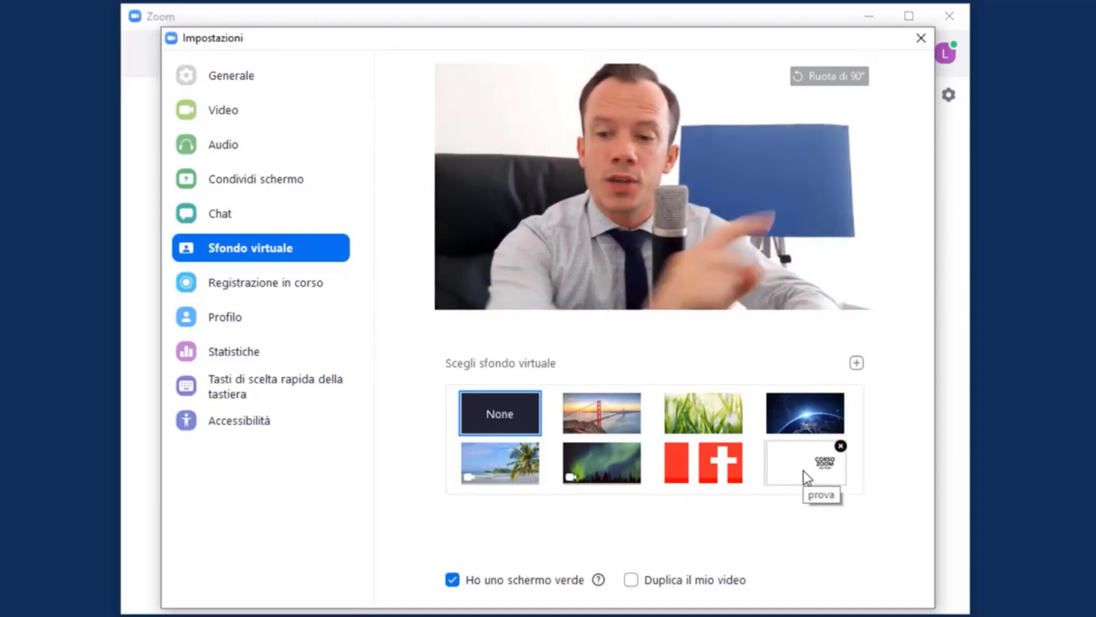
click(804, 470)
click(654, 551)
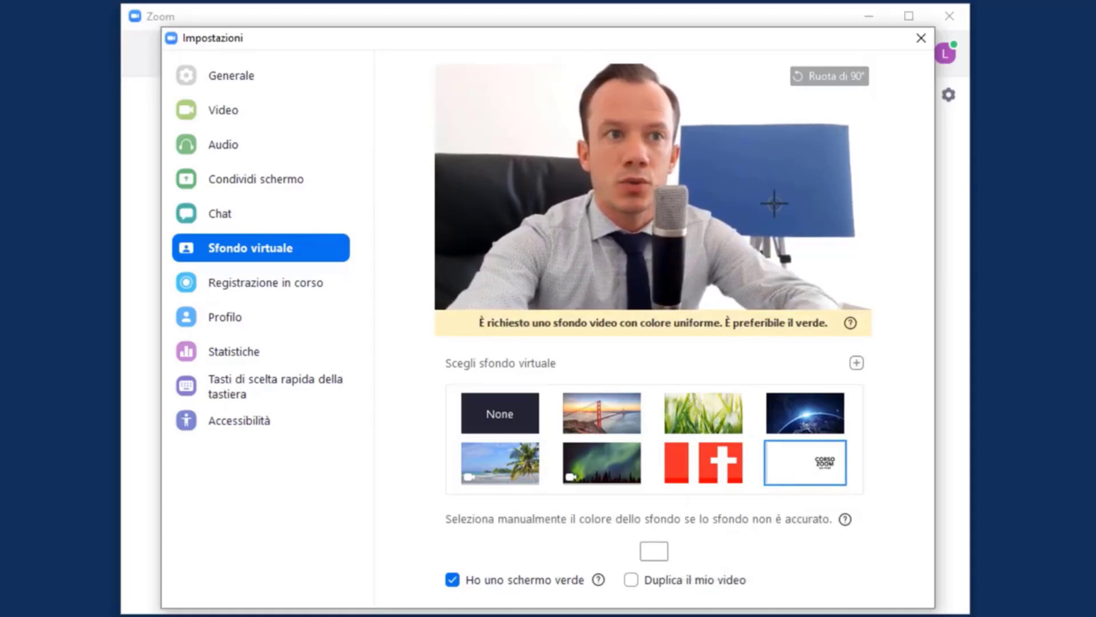
click(768, 186)
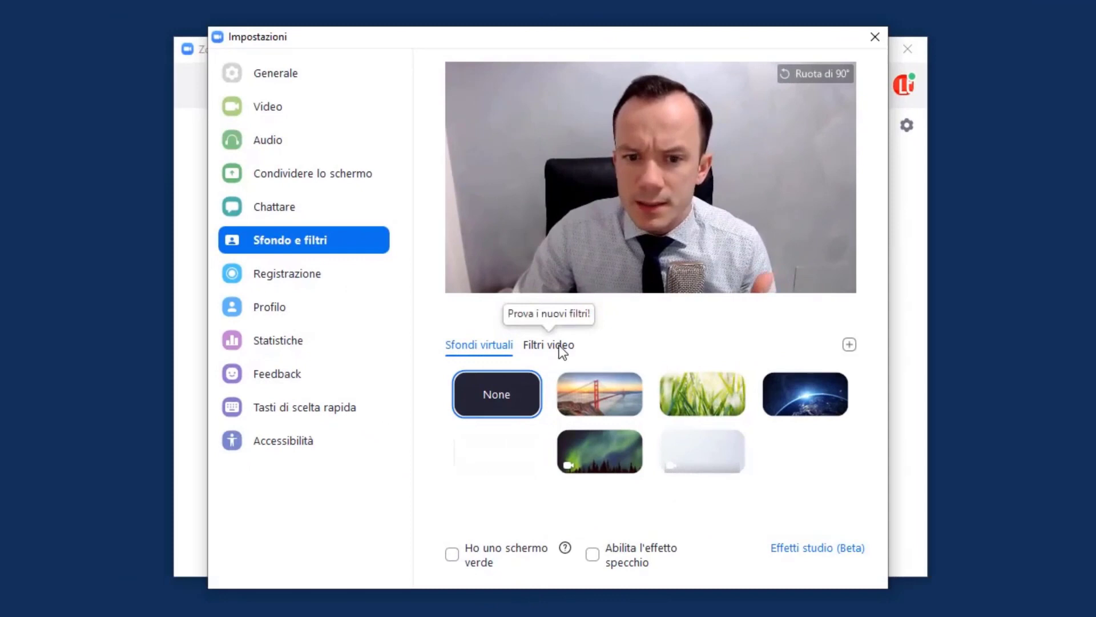
Step: Open the video filters and try the grey, brown and pink colour filters on the camera preview
click(559, 347)
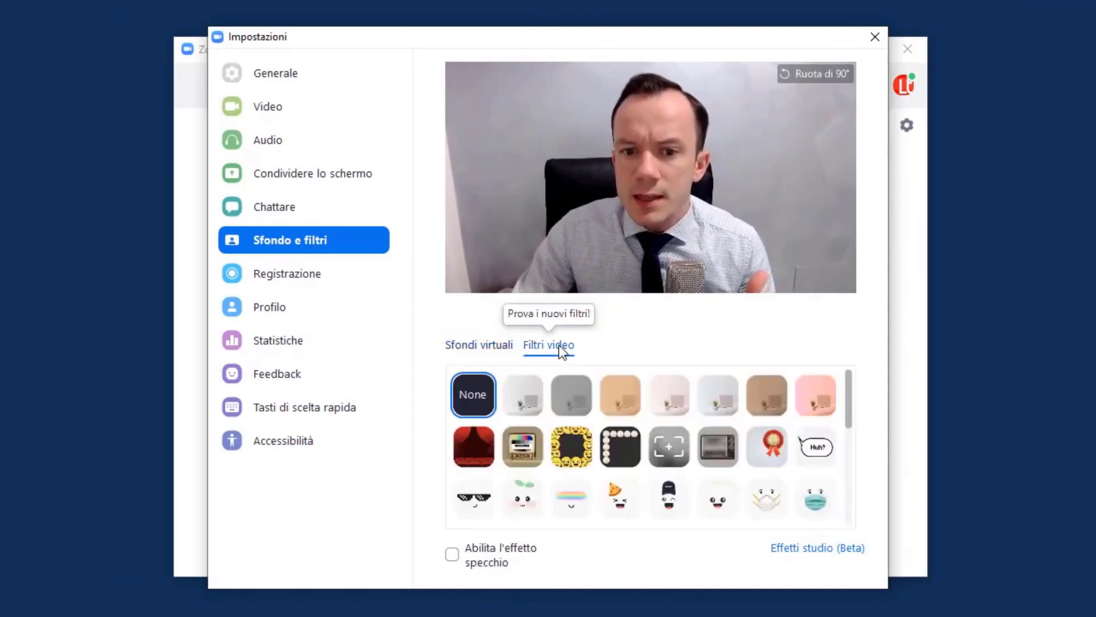
drag(743, 38, 683, 28)
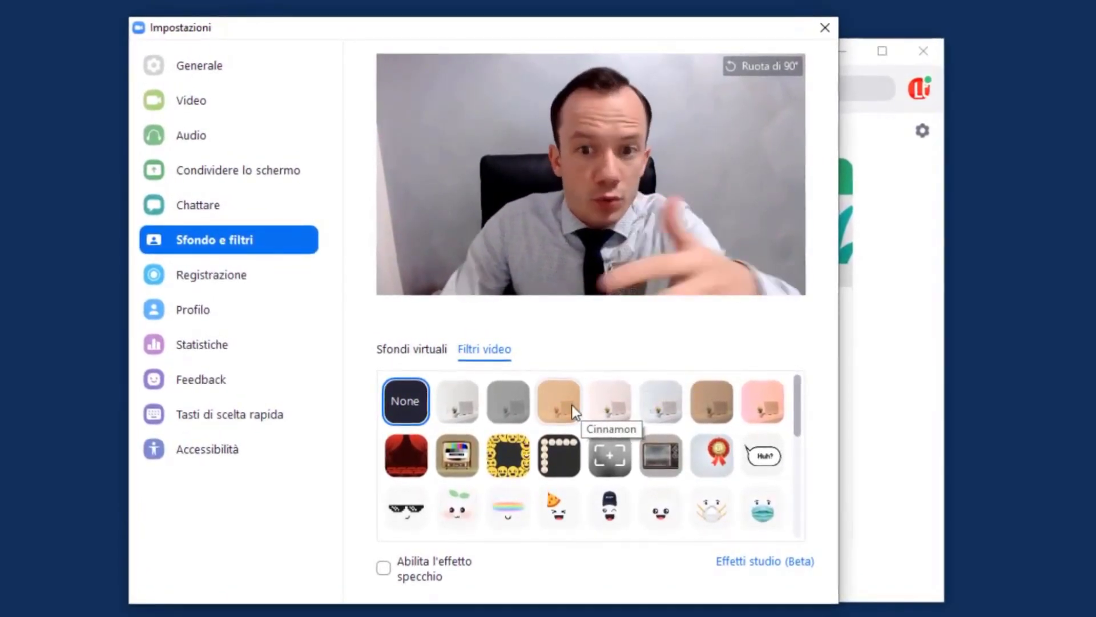
click(517, 410)
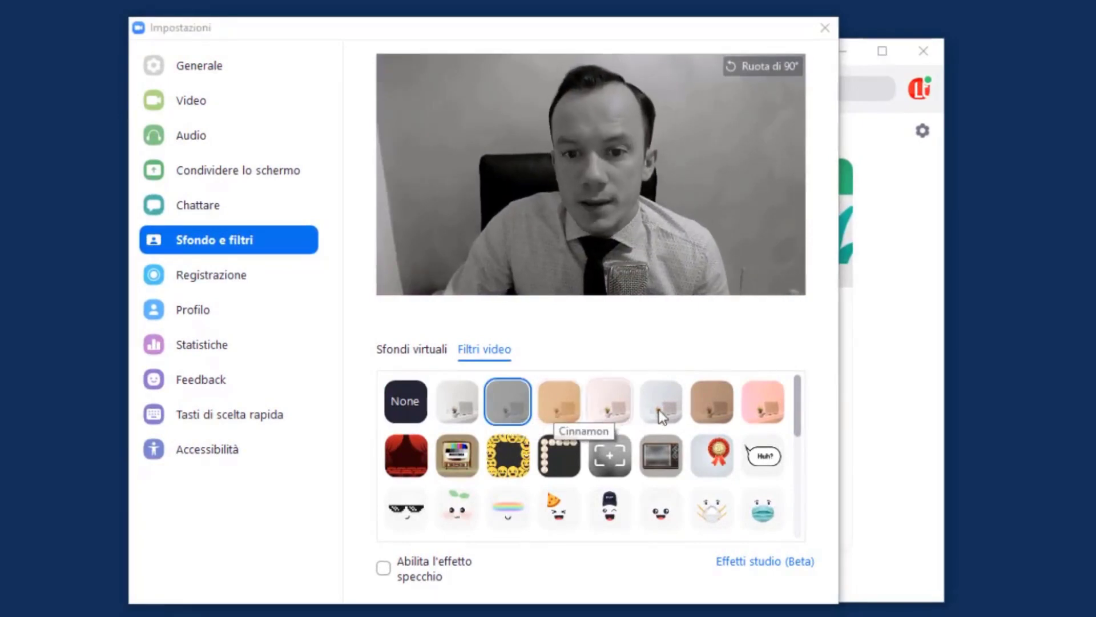
click(711, 402)
click(762, 406)
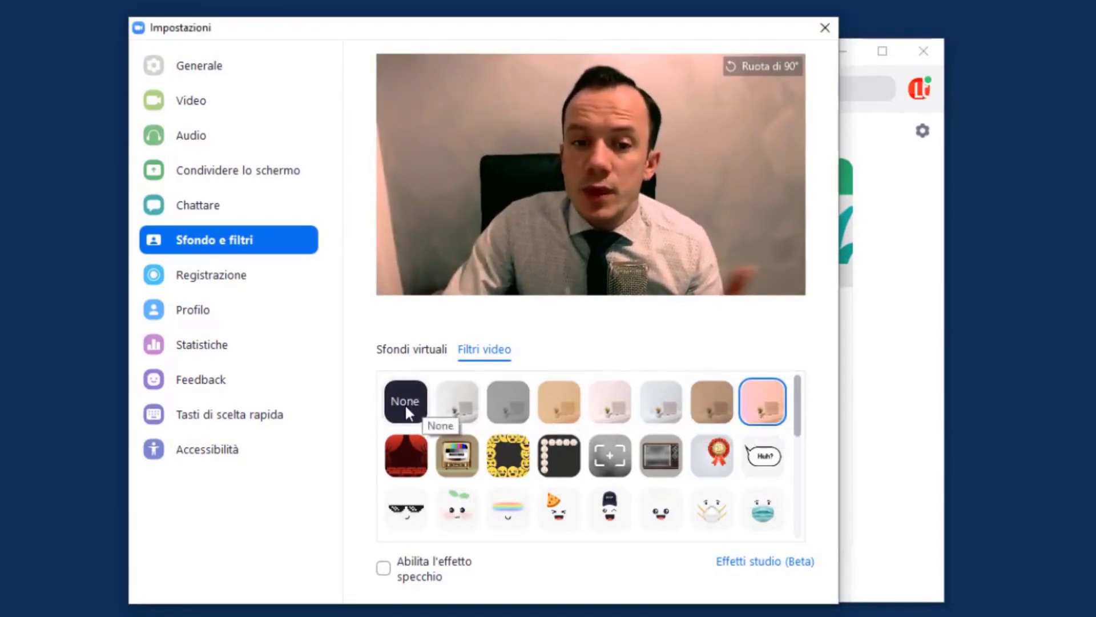
Step: Apply the Daisy video filter to the camera preview
scroll(422, 456, down, 10)
click(439, 517)
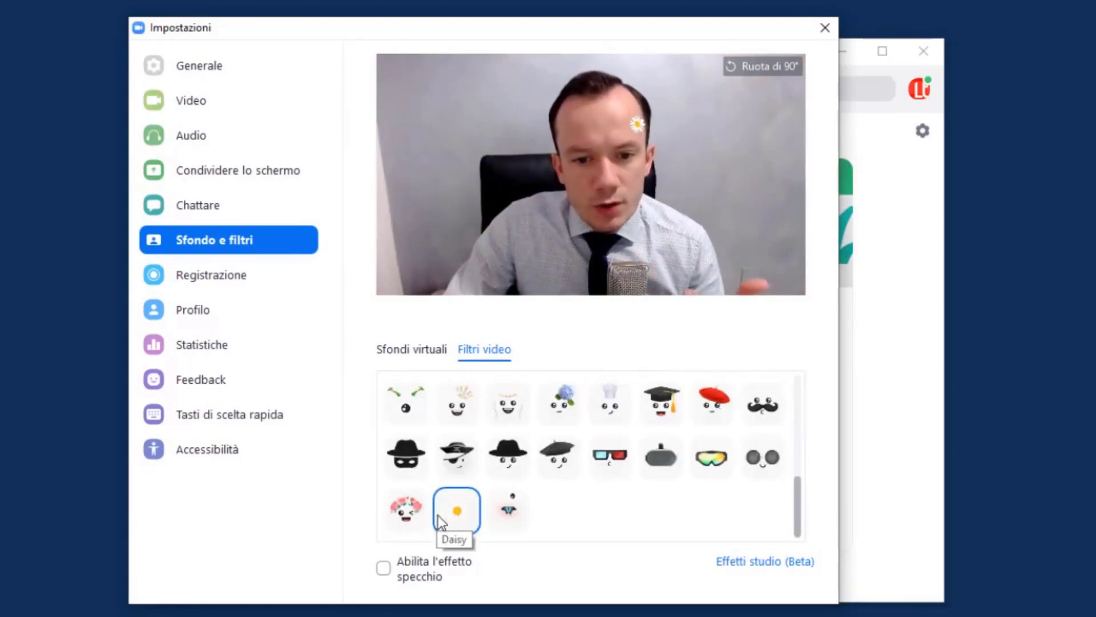
scroll(438, 515, up, 10)
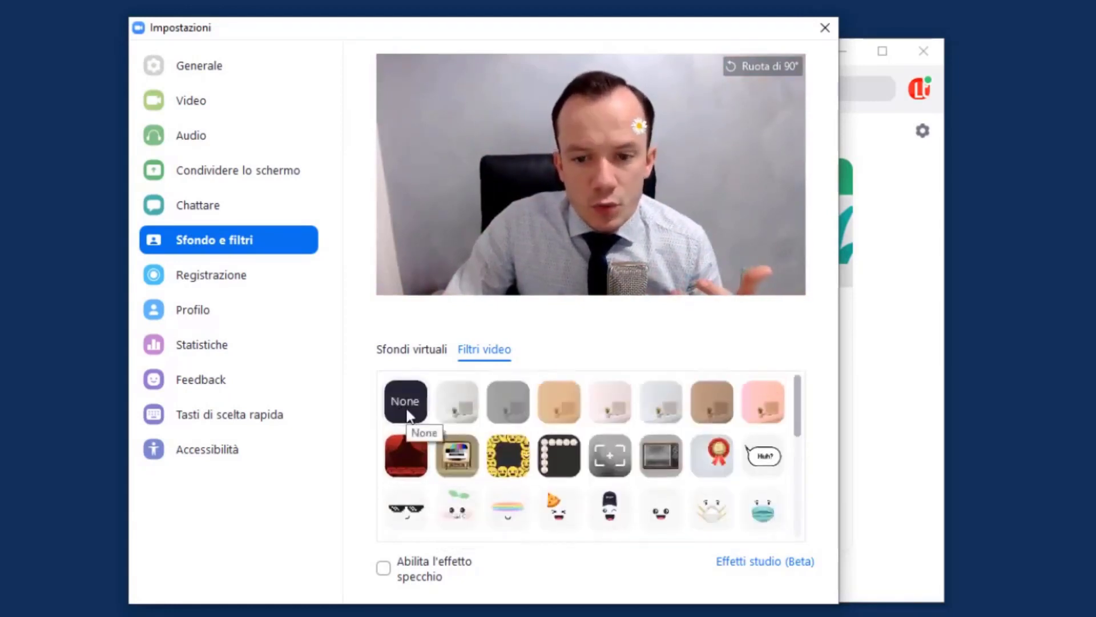
Step: Remove the video filter from the camera preview and open the studio effects
click(409, 415)
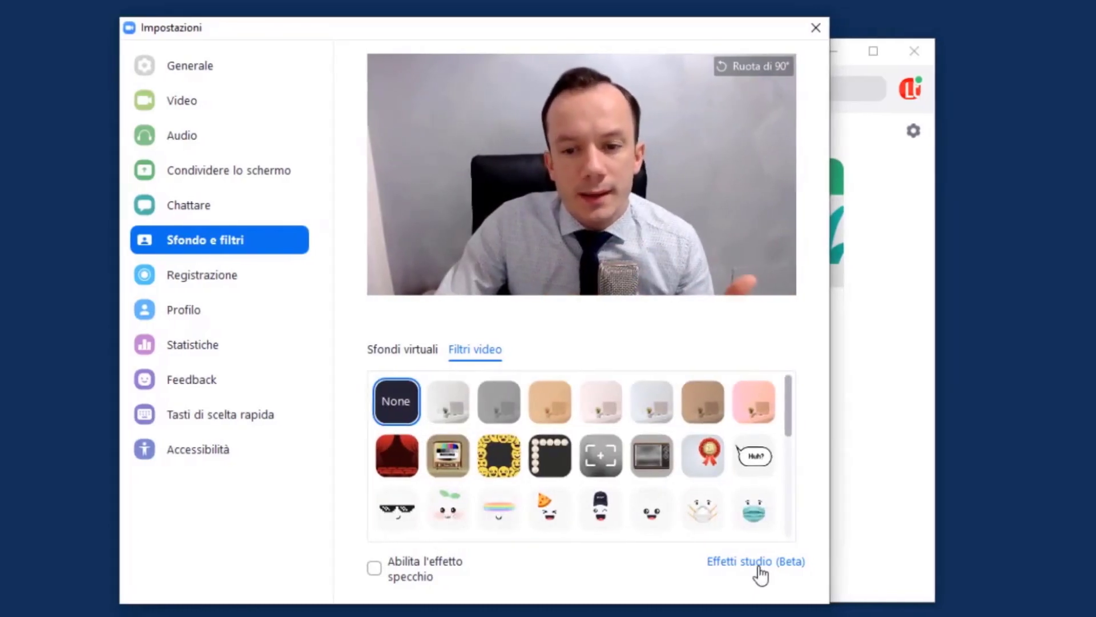
click(765, 562)
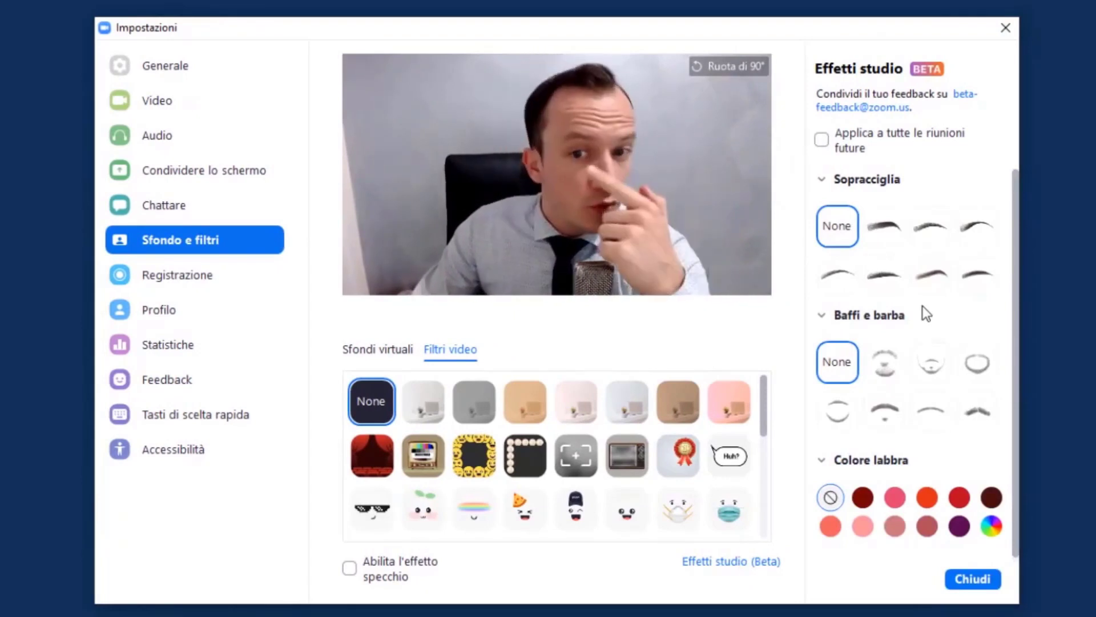
Step: Try the first eyebrow style with increased opacity and the reddish-brown colour, and set the eyebrows back to None
click(888, 232)
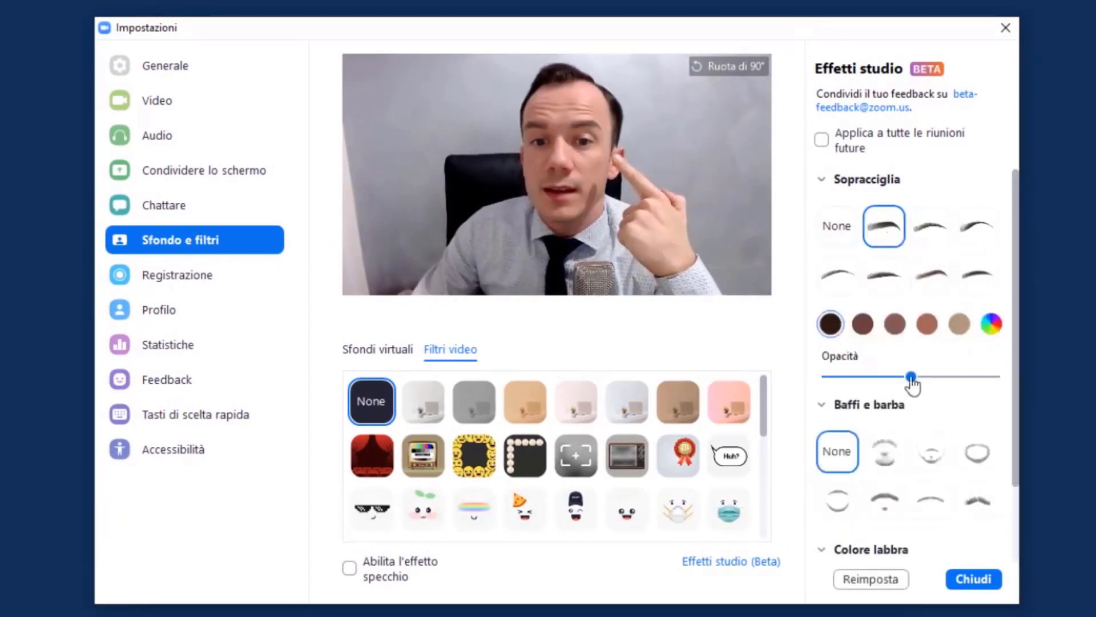
mouse_move(912, 378)
mouse_down()
mouse_move(991, 378)
mouse_move(926, 378)
mouse_up()
click(925, 324)
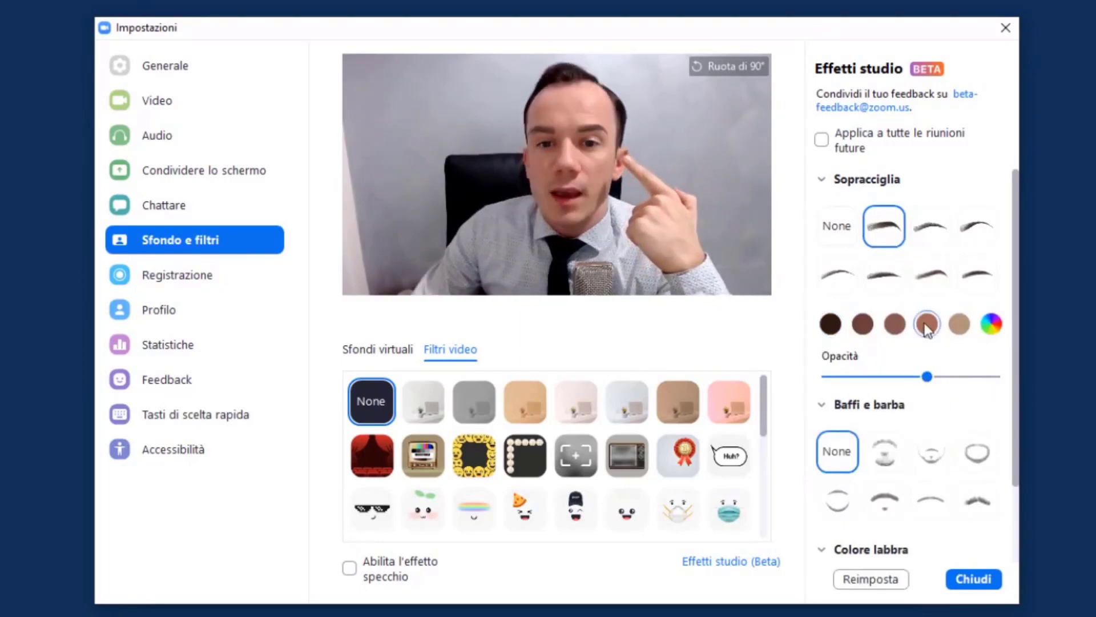
click(838, 231)
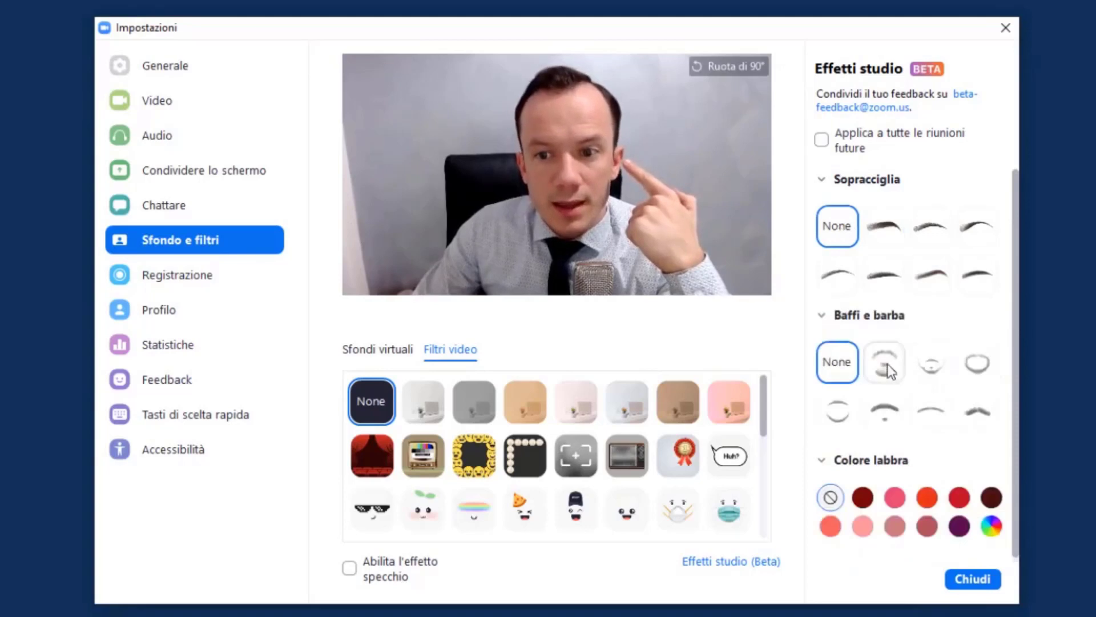
scroll(881, 370, down, 1)
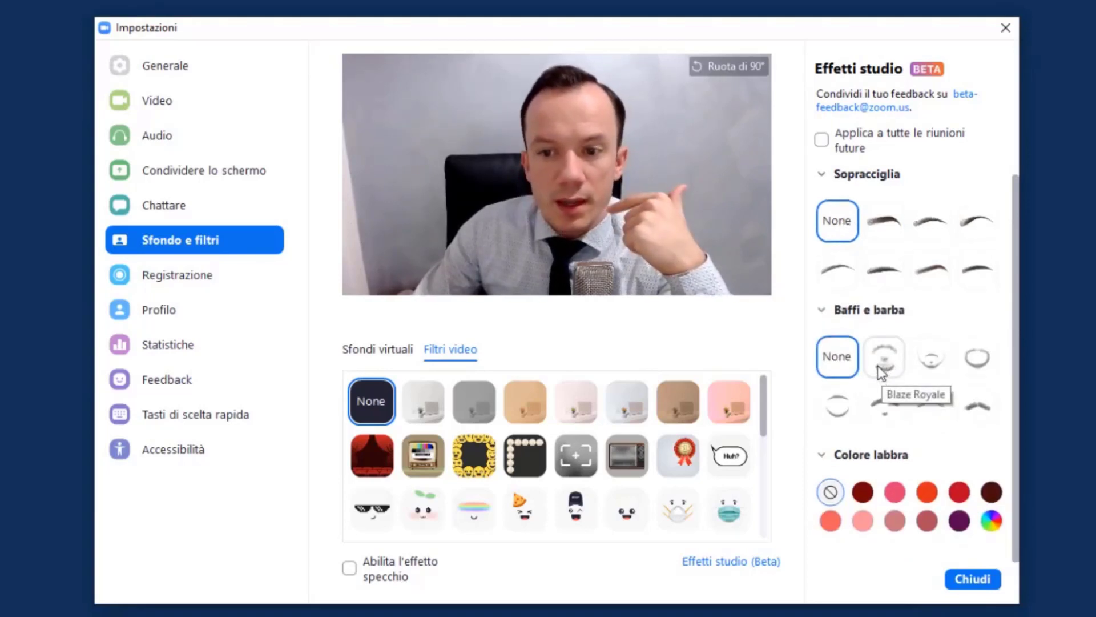